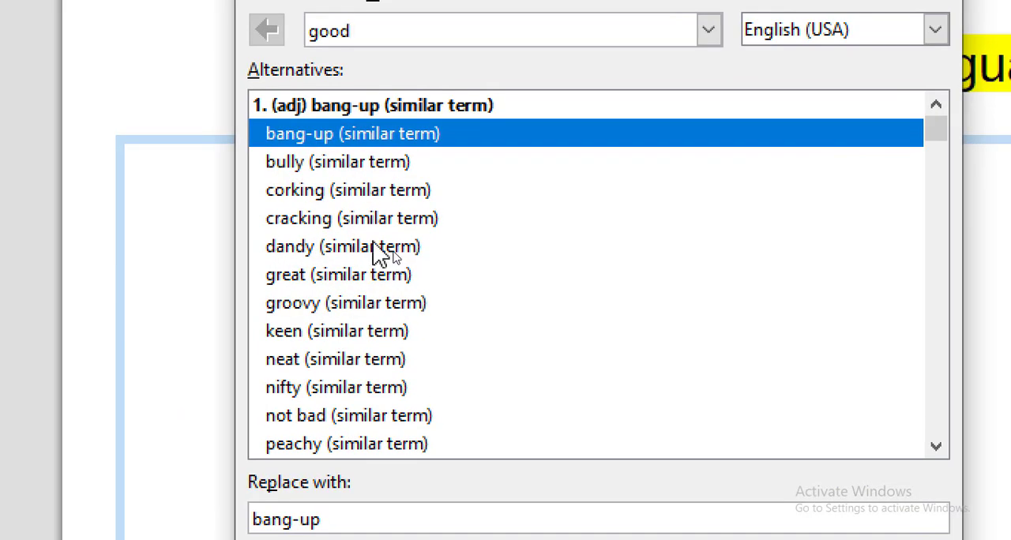
Look up "beautiful" in the thesaurus in place of "good" and replace the slide word with "good-looking"
{"action": "left_click", "coordinate": [395, 256]}
{"action": "left_click", "coordinate": [348, 198]}
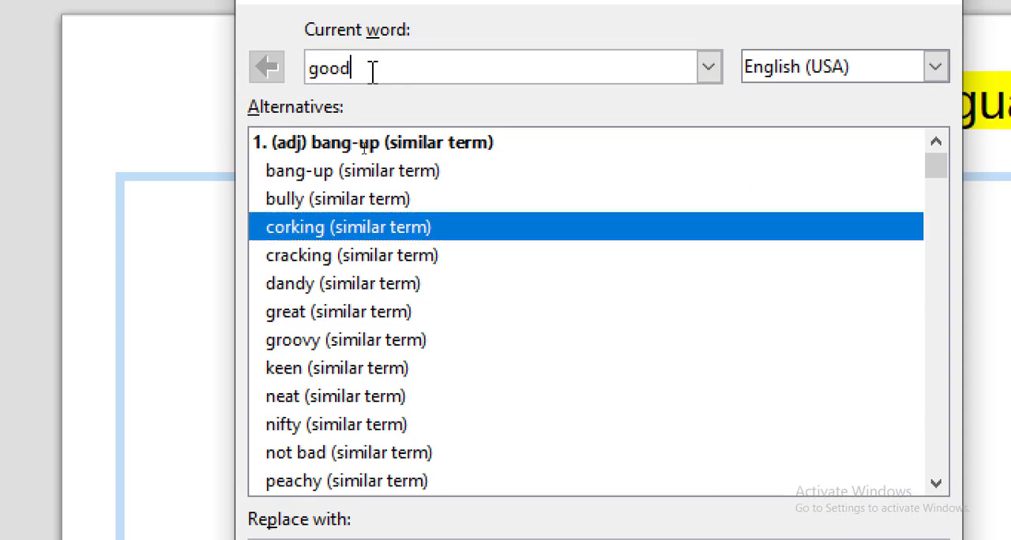
{"action": "double_click", "coordinate": [348, 71]}
{"action": "left_click", "coordinate": [370, 75]}
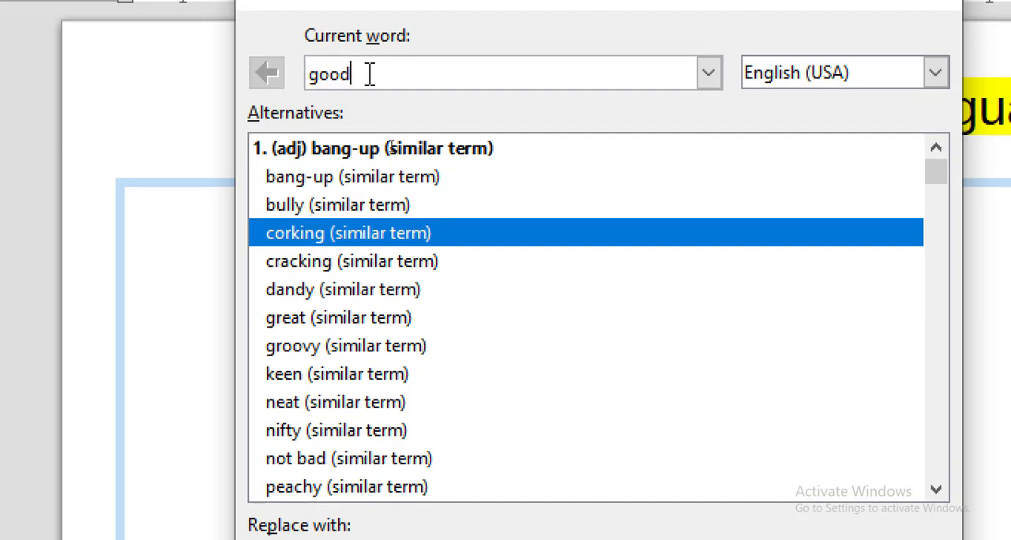
{"action": "left_click_drag", "start_coordinate": [383, 74], "coordinate": [293, 73]}
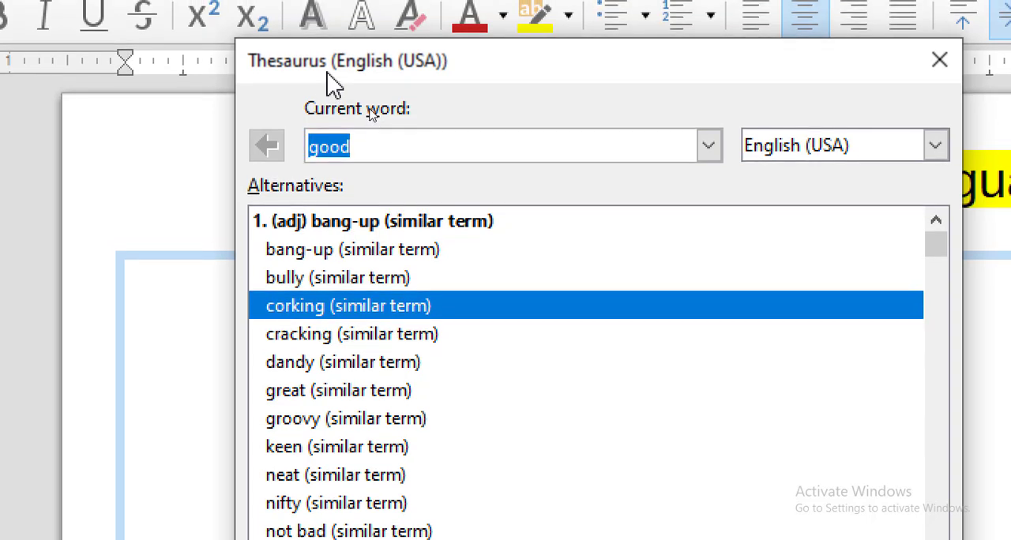
{"action": "left_click", "coordinate": [377, 146]}
{"action": "left_click_drag", "start_coordinate": [405, 147], "coordinate": [300, 148]}
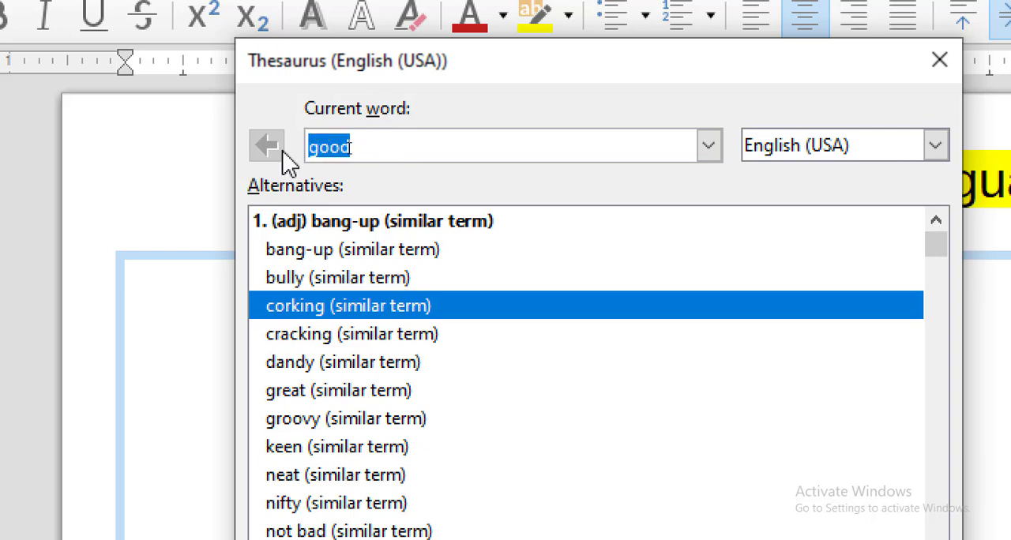
{"action": "type", "text": "bea"}
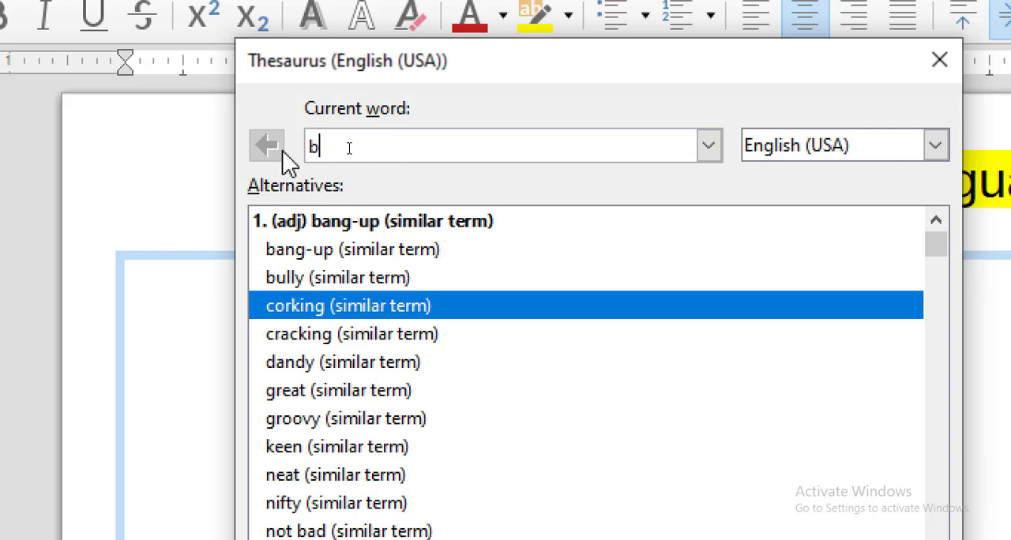
{"action": "type", "text": "utiful"}
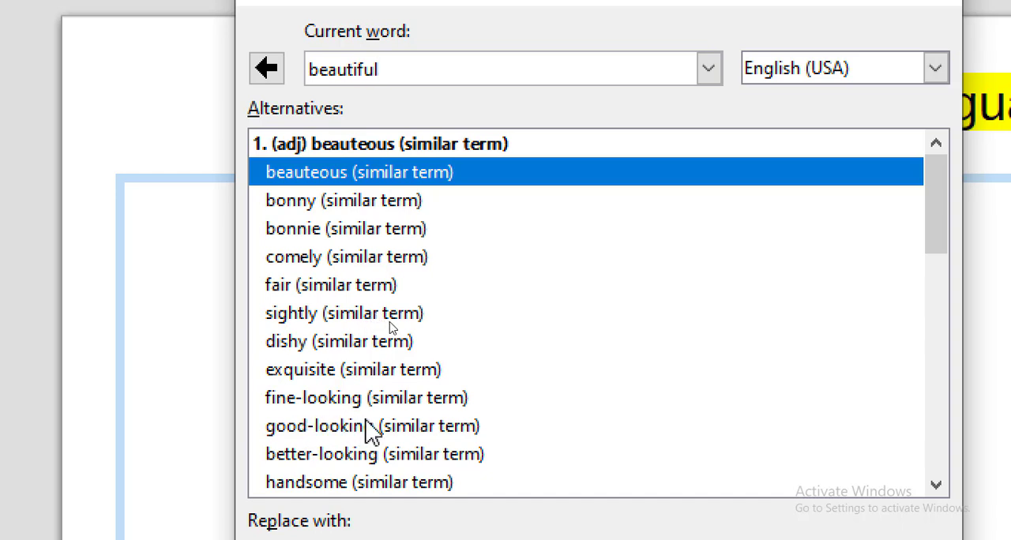
{"action": "left_click", "coordinate": [349, 427]}
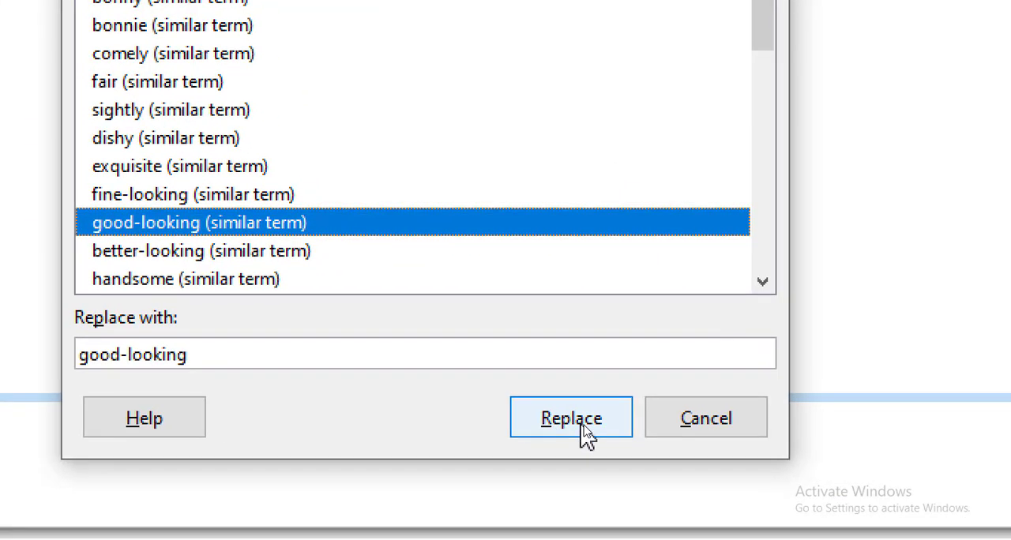
{"action": "left_click", "coordinate": [570, 419]}
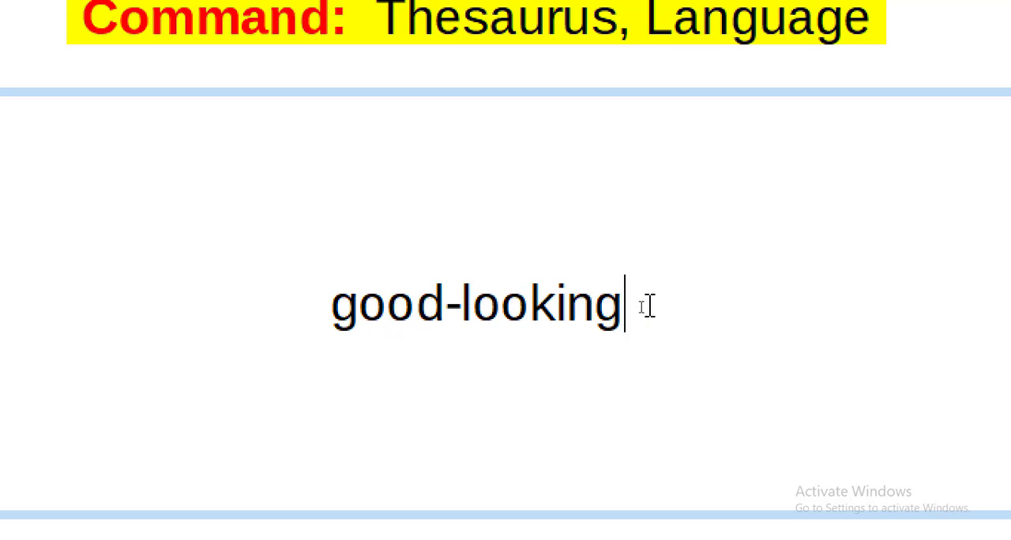
Add the word "hello" on a new line below "Good-looking" and open the thesaurus for it
{"action": "key", "text": "Return"}
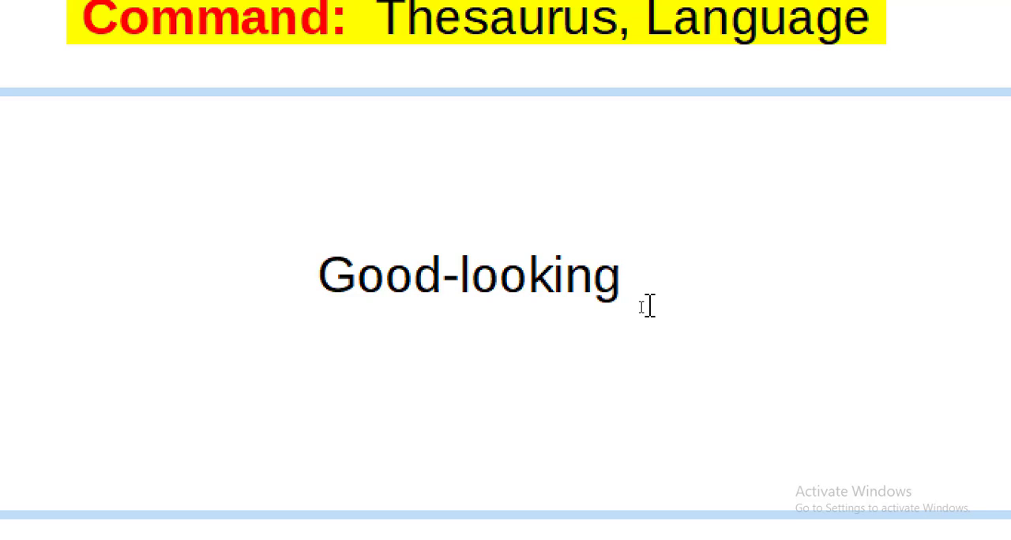
{"action": "type", "text": "hello"}
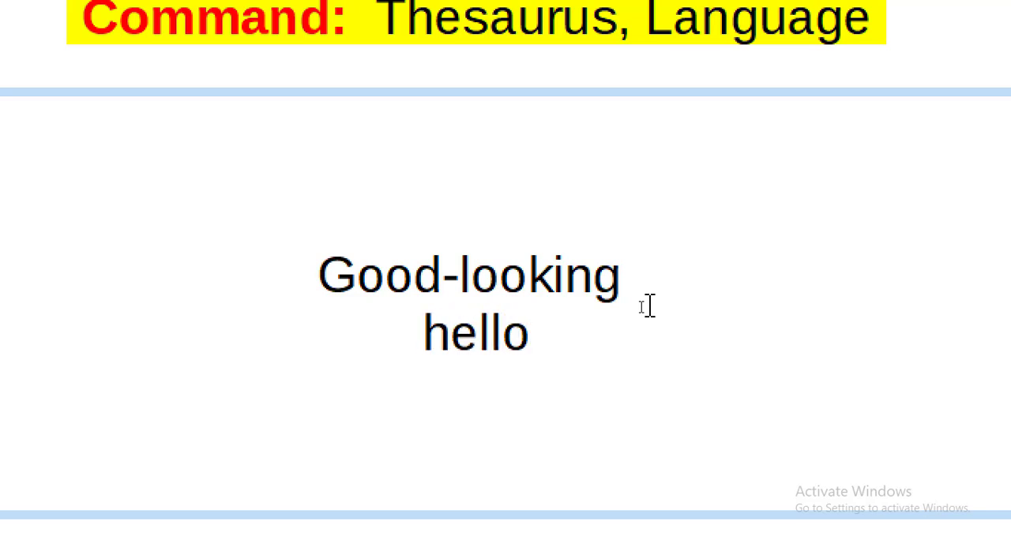
{"action": "left_click_drag", "start_coordinate": [524, 339], "coordinate": [433, 339]}
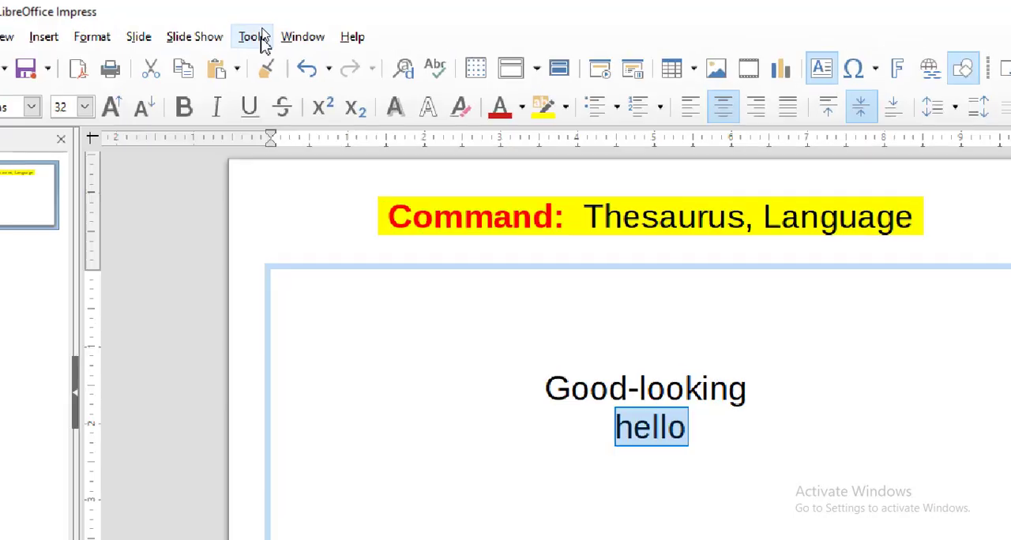
{"action": "left_click", "coordinate": [261, 40]}
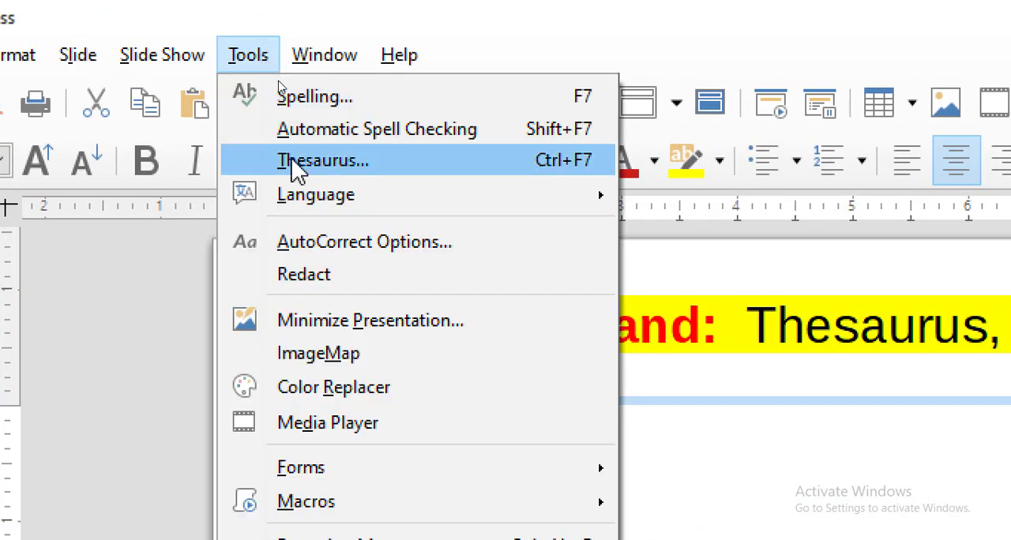
{"action": "left_click", "coordinate": [366, 170]}
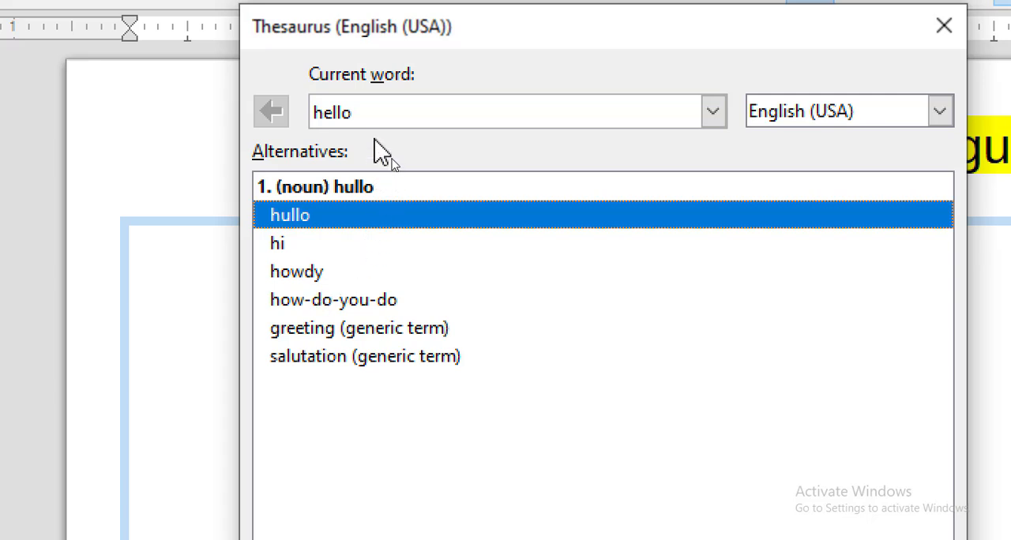
Look up alternatives for "welcome" in the thesaurus
{"action": "left_click_drag", "start_coordinate": [379, 111], "coordinate": [303, 113]}
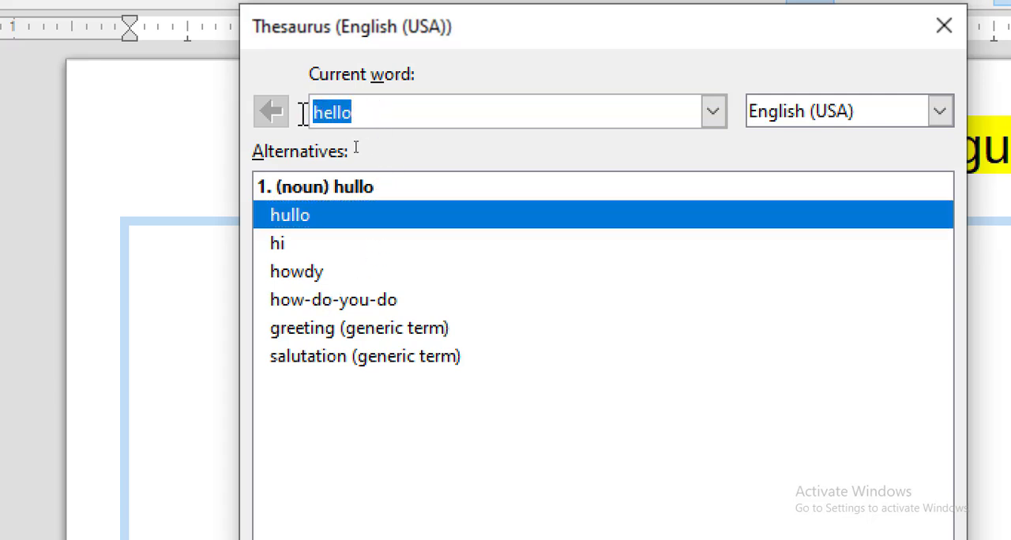
{"action": "left_click", "coordinate": [368, 108]}
{"action": "left_click_drag", "start_coordinate": [368, 108], "coordinate": [296, 108]}
{"action": "left_click", "coordinate": [433, 99]}
{"action": "left_click_drag", "start_coordinate": [409, 111], "coordinate": [295, 113]}
{"action": "type", "text": "we"}
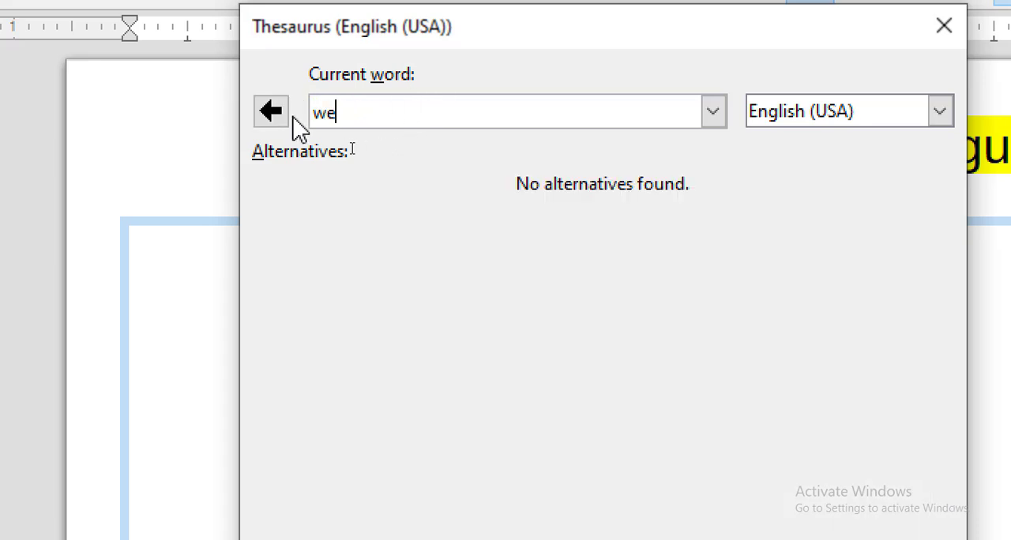
{"action": "type", "text": "lcome"}
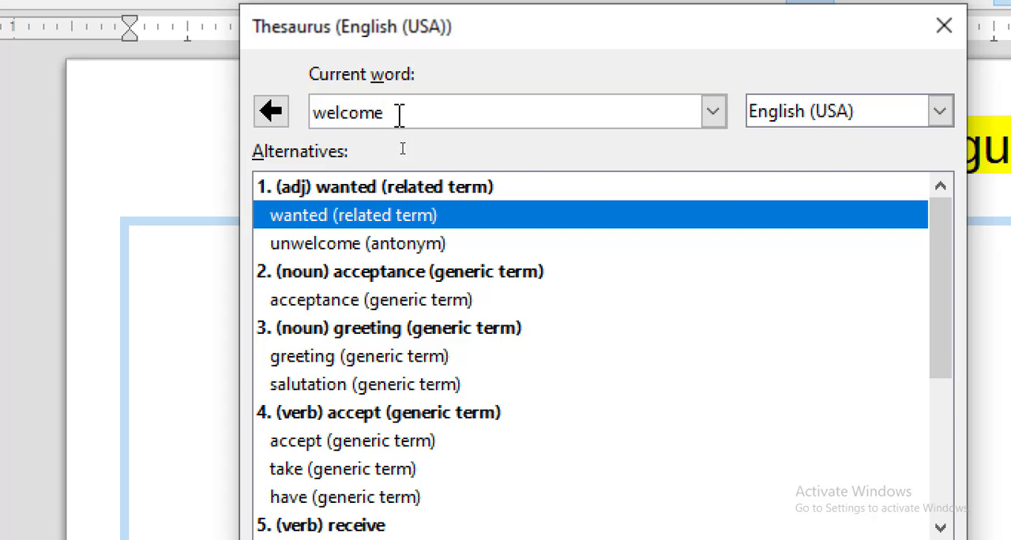
Look up "night" in the thesaurus and replace "hello" on the slide with "nighttime"
{"action": "left_click_drag", "start_coordinate": [399, 115], "coordinate": [318, 118]}
{"action": "type", "text": "night"}
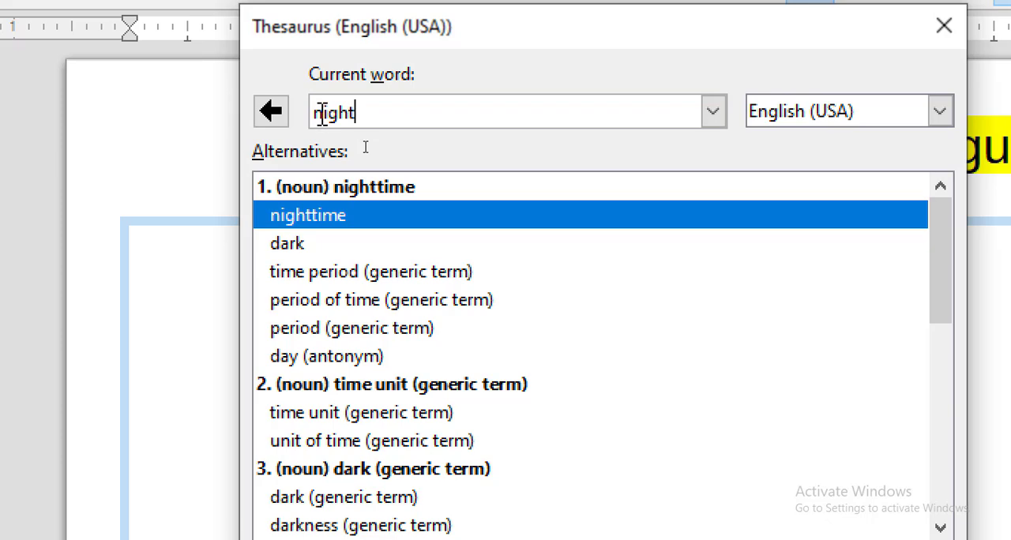
{"action": "left_click", "coordinate": [324, 223]}
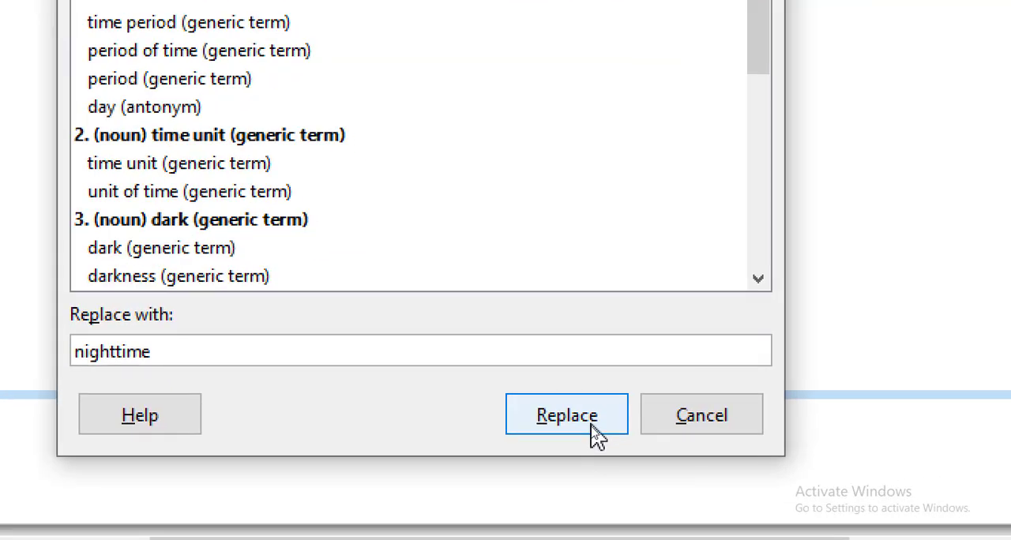
{"action": "left_click", "coordinate": [589, 424]}
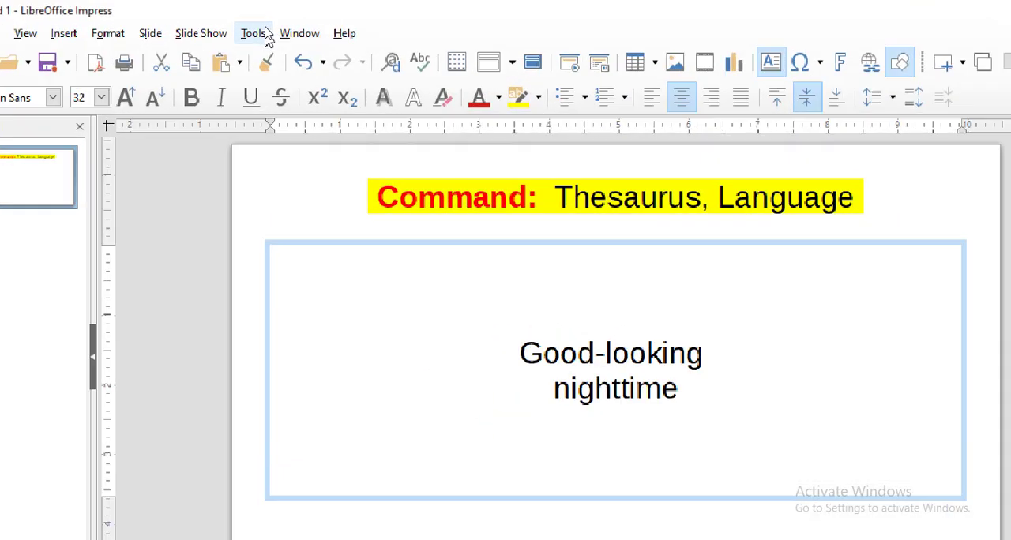
Set the user interface language to English (UK) in the language settings and postpone the restart
{"action": "left_click", "coordinate": [260, 28]}
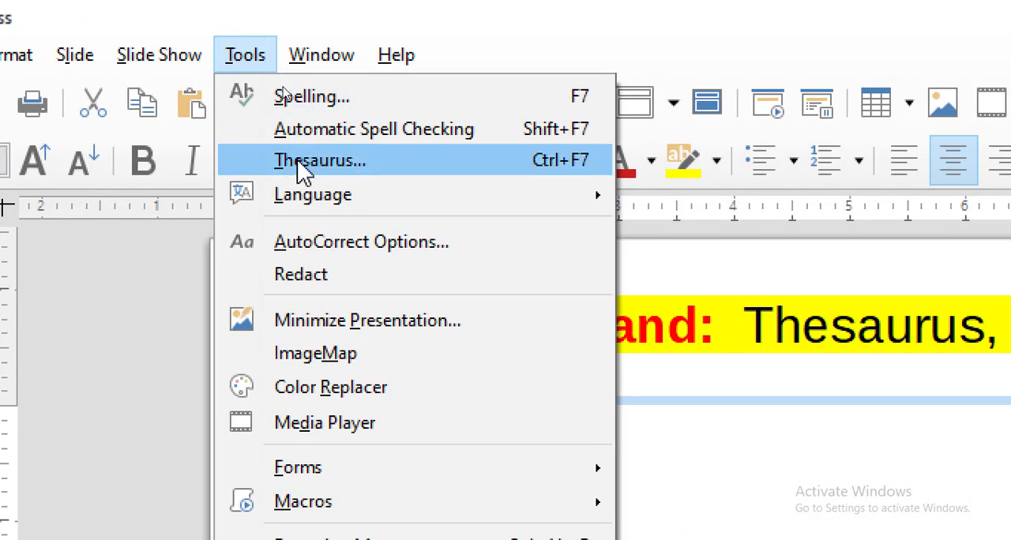
{"action": "mouse_move", "coordinate": [312, 197]}
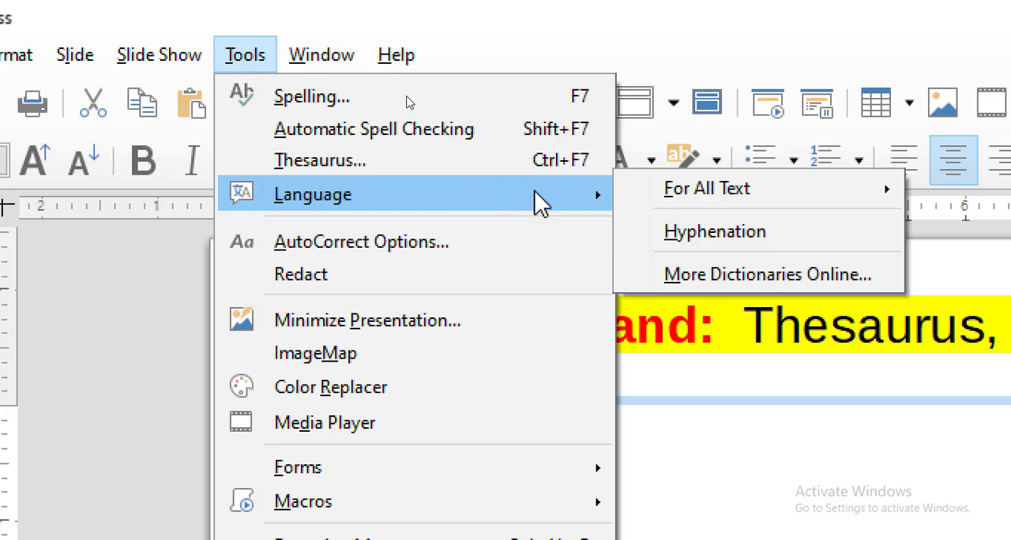
{"action": "mouse_move", "coordinate": [748, 194]}
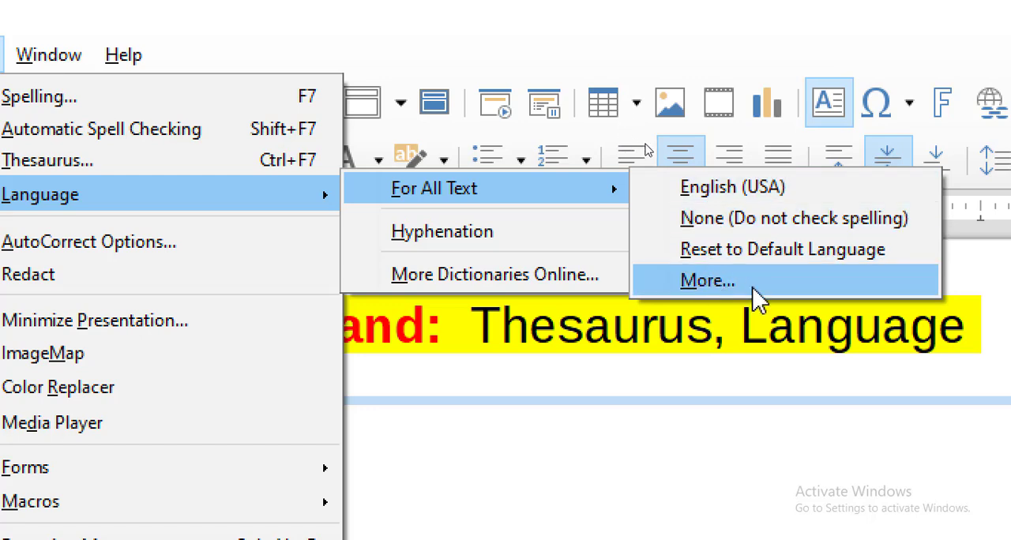
{"action": "left_click", "coordinate": [707, 281]}
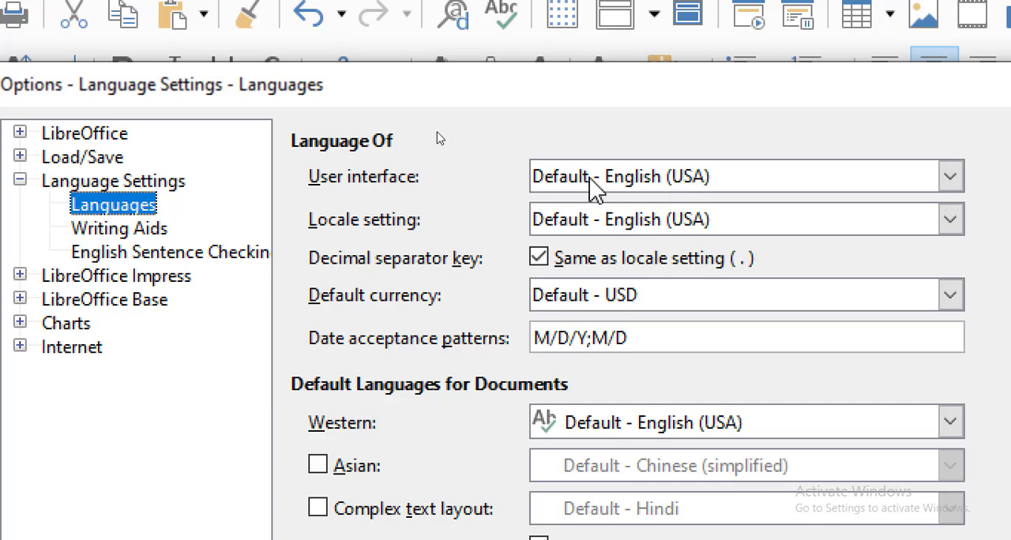
{"action": "left_click", "coordinate": [610, 180]}
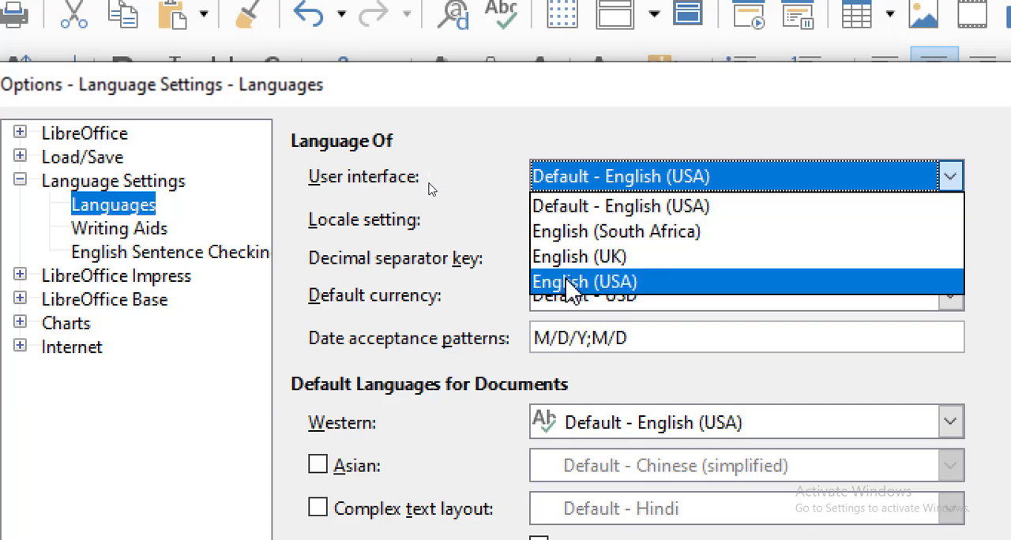
{"action": "left_click", "coordinate": [616, 256]}
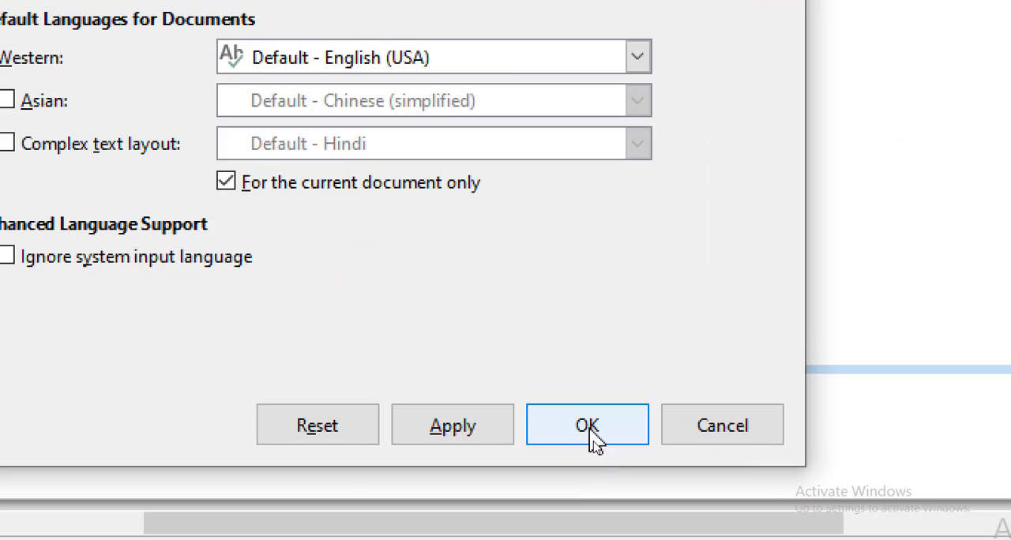
{"action": "left_click", "coordinate": [589, 431]}
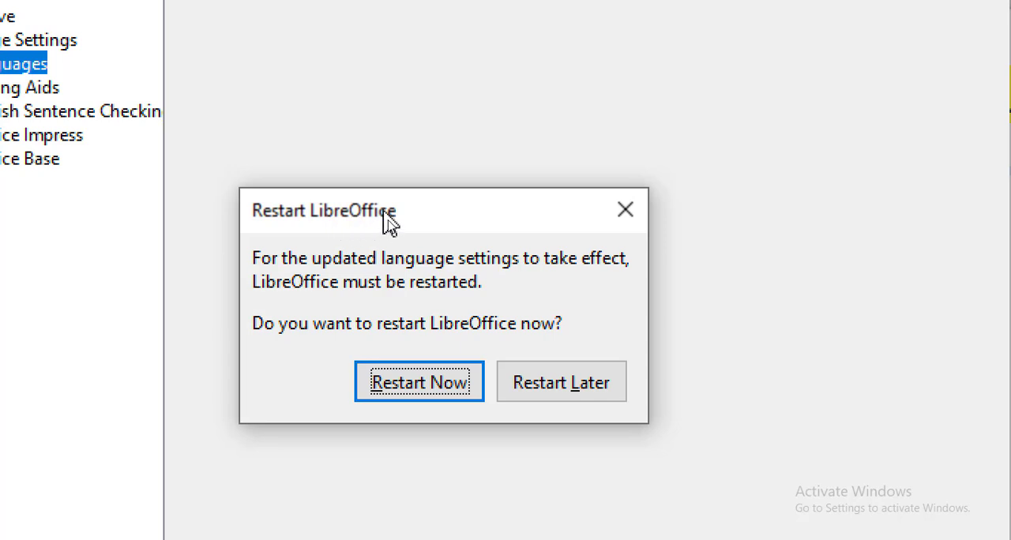
{"action": "left_click_drag", "start_coordinate": [385, 216], "coordinate": [336, 146]}
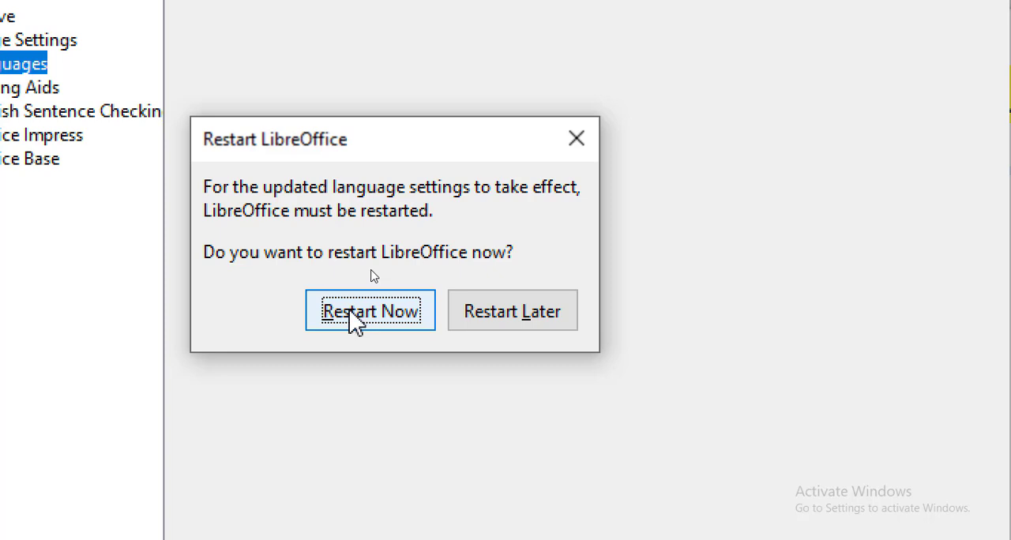
{"action": "left_click", "coordinate": [481, 314]}
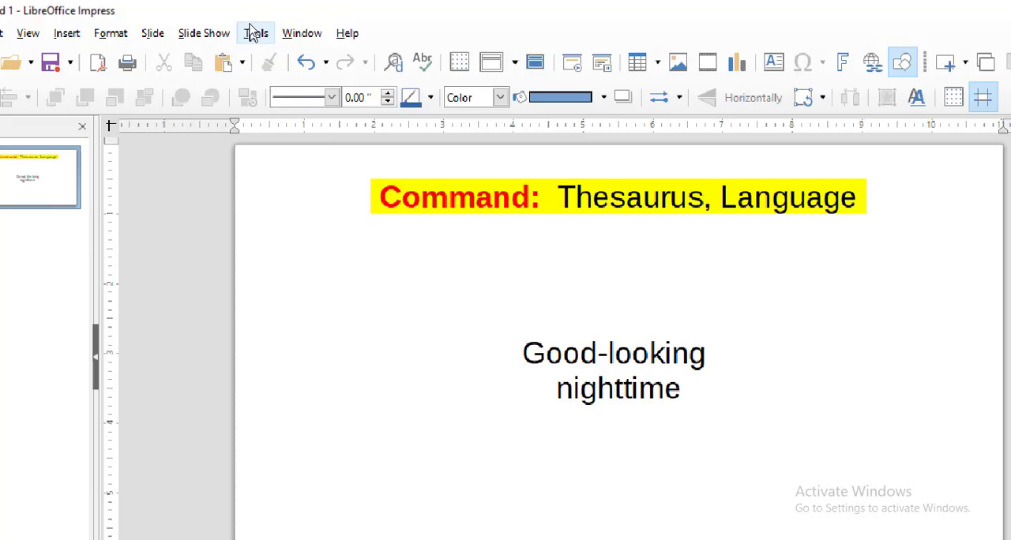
{"action": "left_click", "coordinate": [252, 28]}
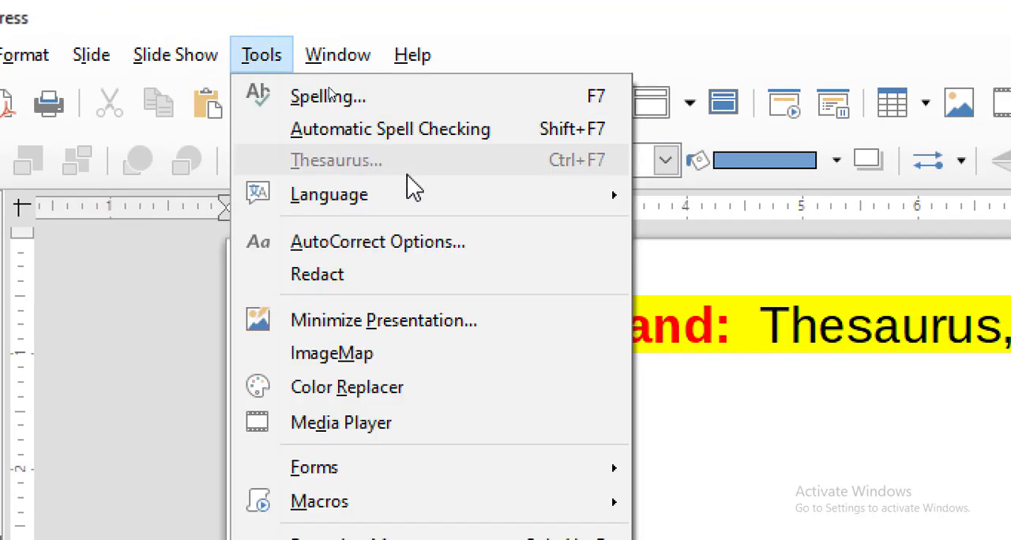
{"action": "mouse_move", "coordinate": [428, 195]}
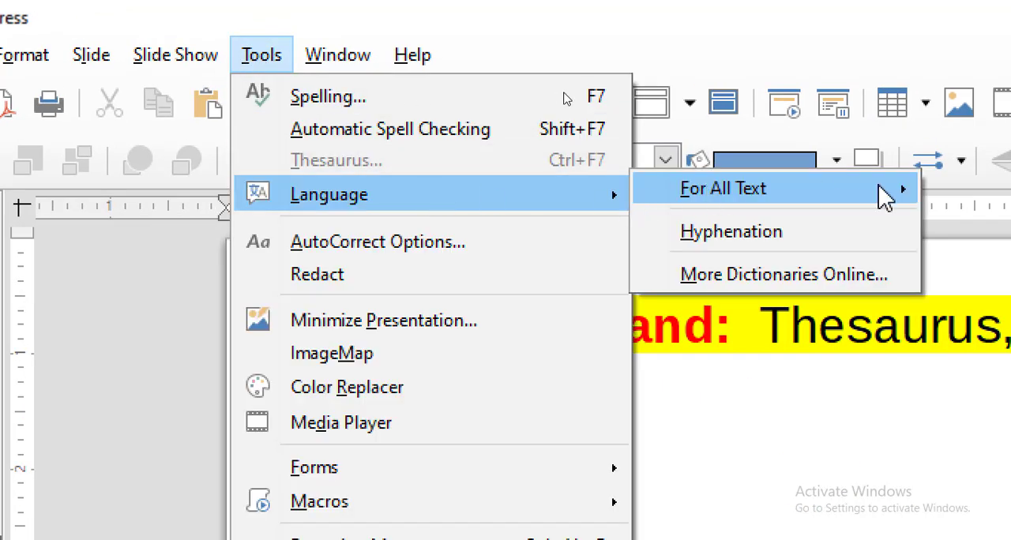
{"action": "mouse_move", "coordinate": [885, 197]}
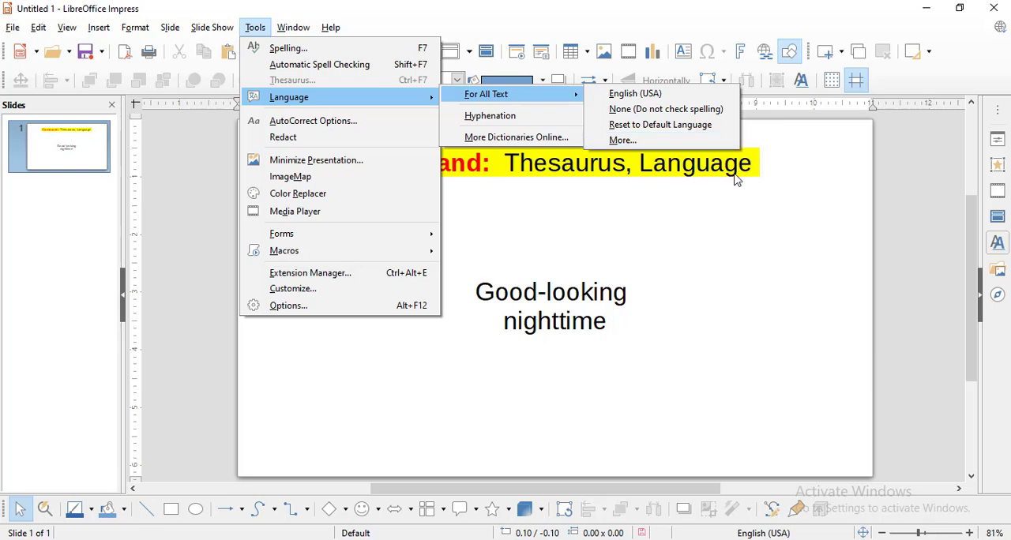
{"action": "left_click", "coordinate": [882, 227]}
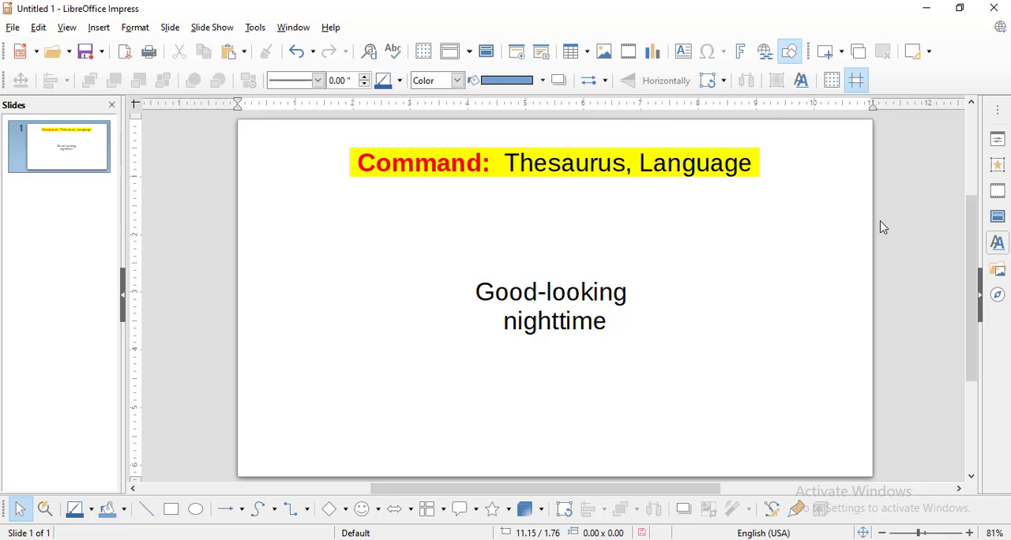